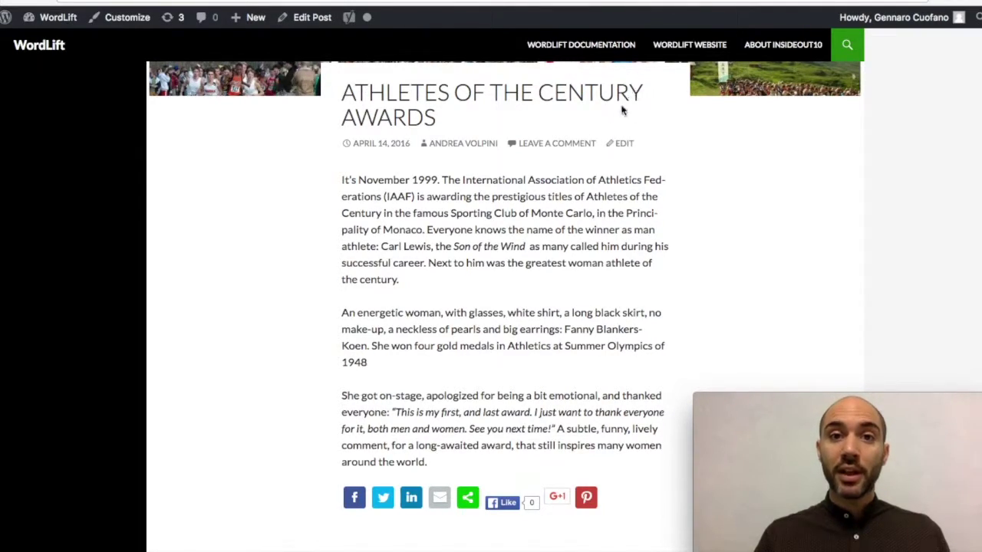
Open 'Athletes of the century awards' in the editor and bring up WordLift's eight suggested entities
{"action": "left_click", "coordinate": [619, 148]}
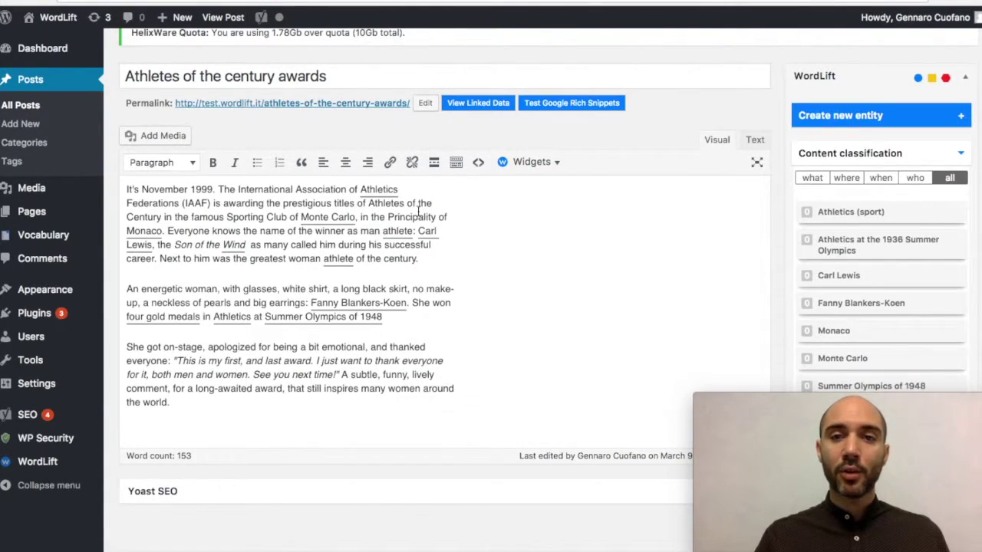
{"action": "left_click", "coordinate": [965, 78]}
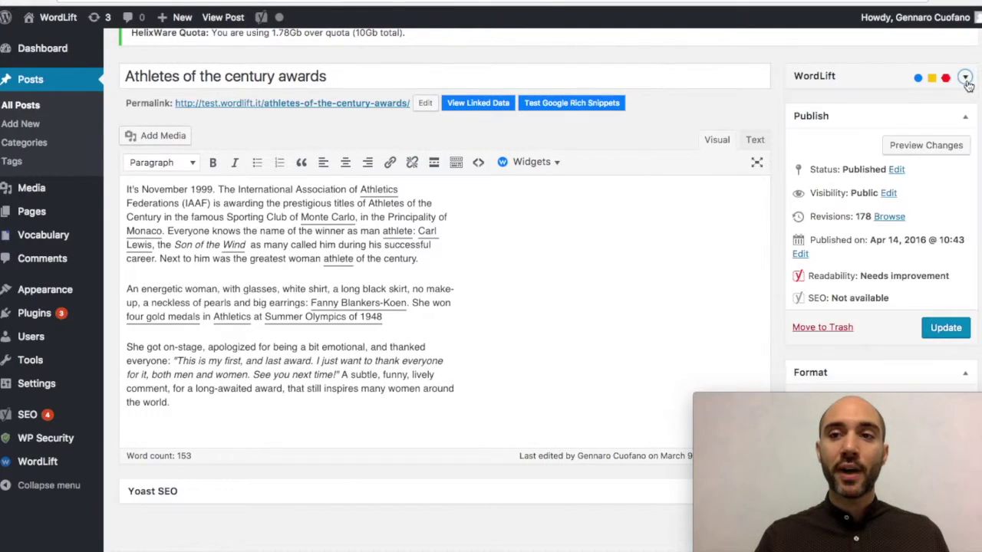
{"action": "left_click", "coordinate": [966, 80]}
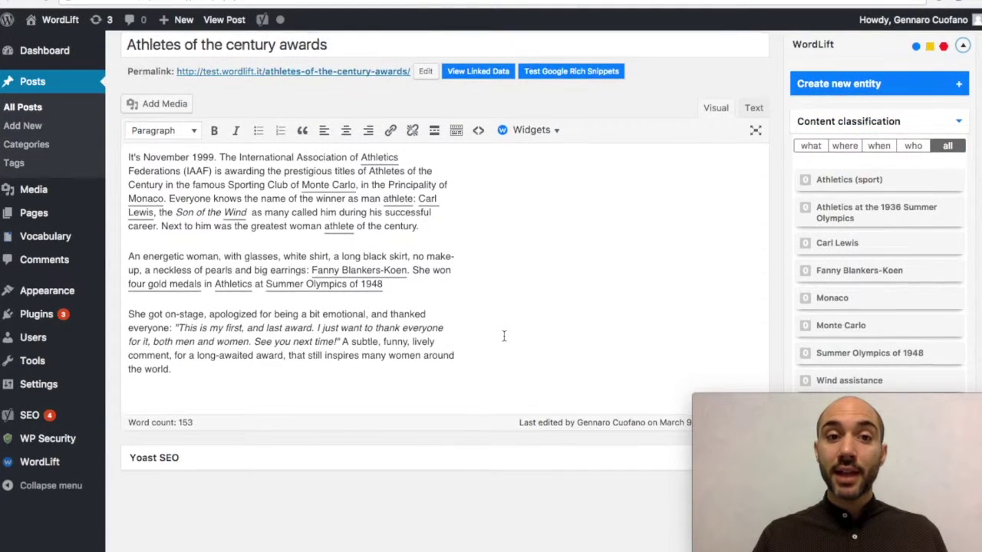
{"action": "scroll", "coordinate": [504, 336], "scroll_direction": "down", "scroll_amount": 1}
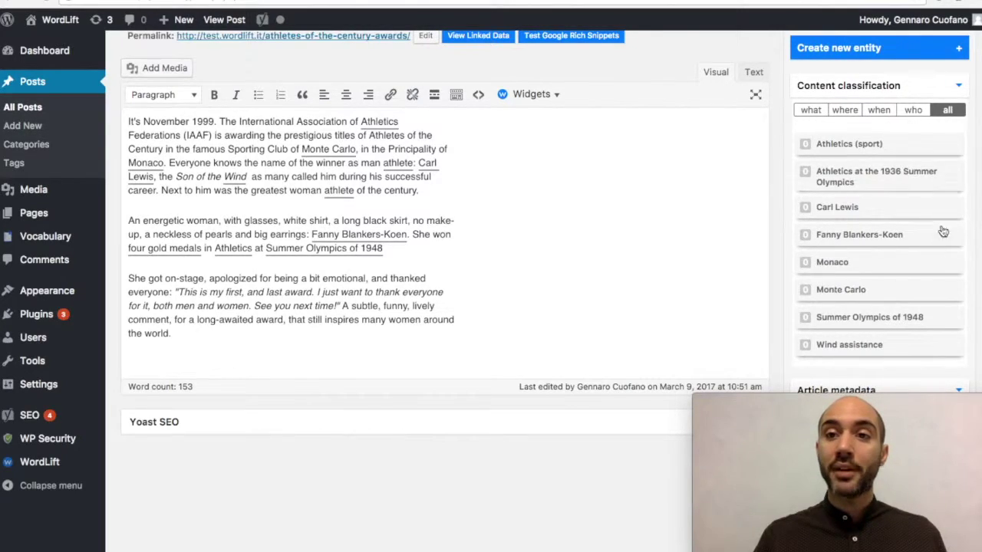
Filter the entity list by what, where, when and who, then show all eight entities
{"action": "left_click", "coordinate": [810, 110]}
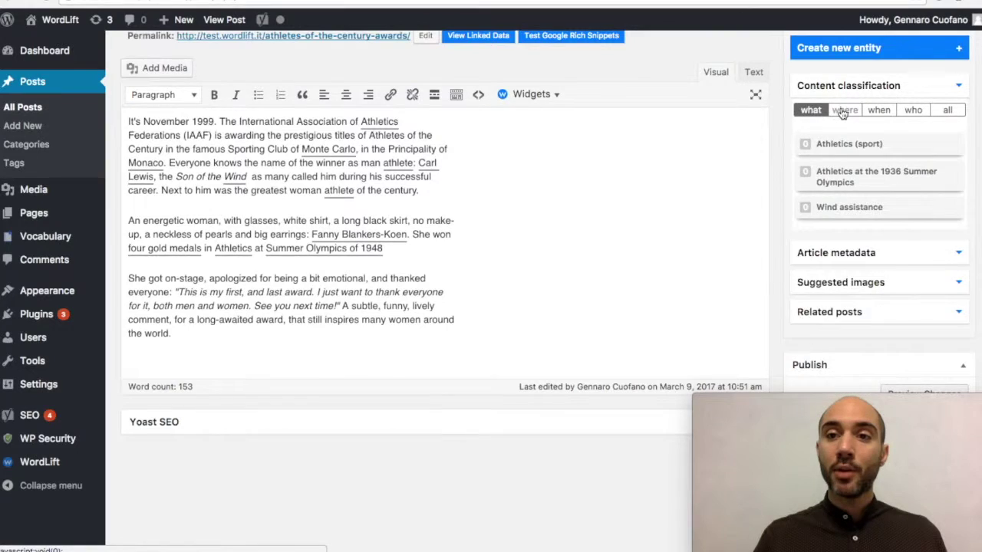
{"action": "left_click", "coordinate": [844, 112]}
{"action": "left_click", "coordinate": [879, 110]}
{"action": "left_click", "coordinate": [917, 110]}
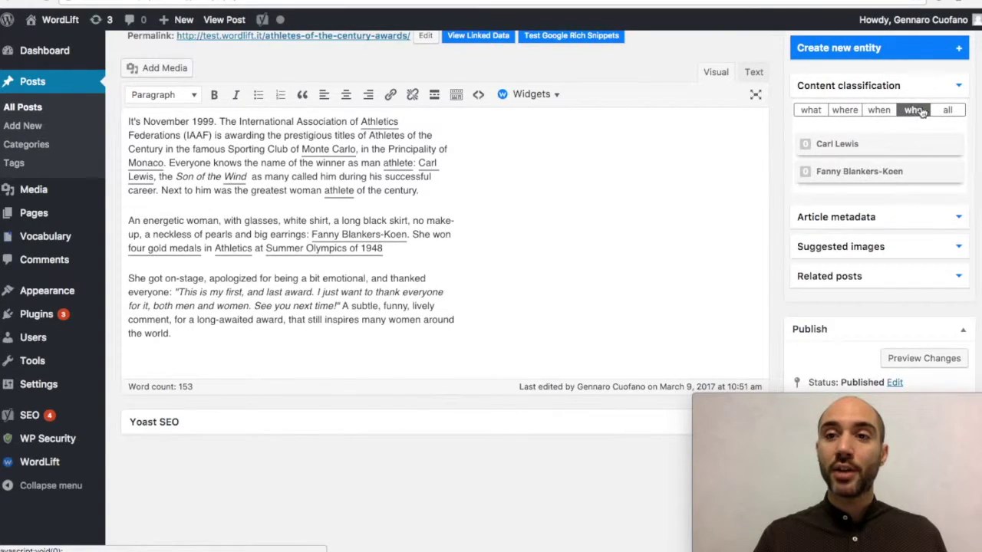
{"action": "left_click", "coordinate": [947, 111]}
{"action": "left_click", "coordinate": [812, 110]}
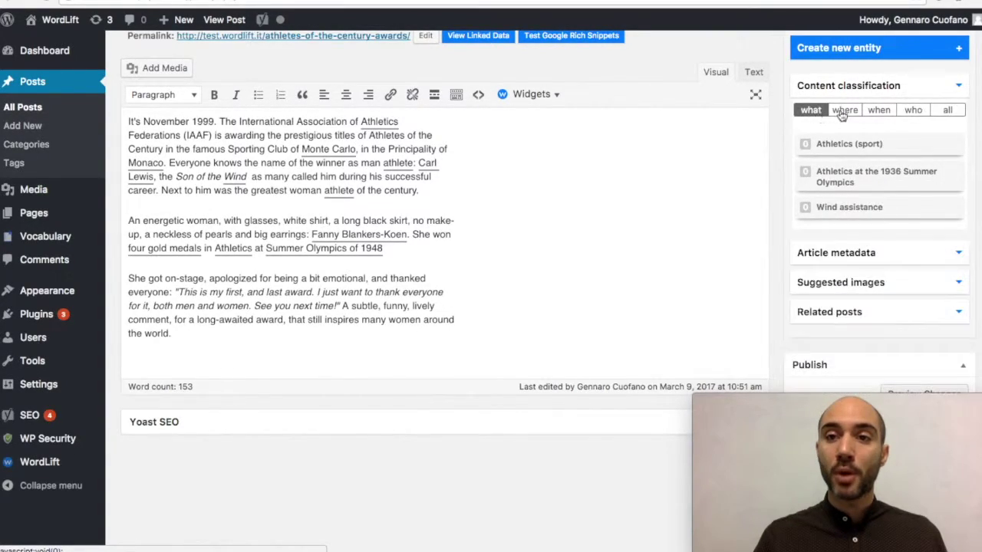
{"action": "left_click", "coordinate": [844, 112]}
{"action": "left_click", "coordinate": [879, 111]}
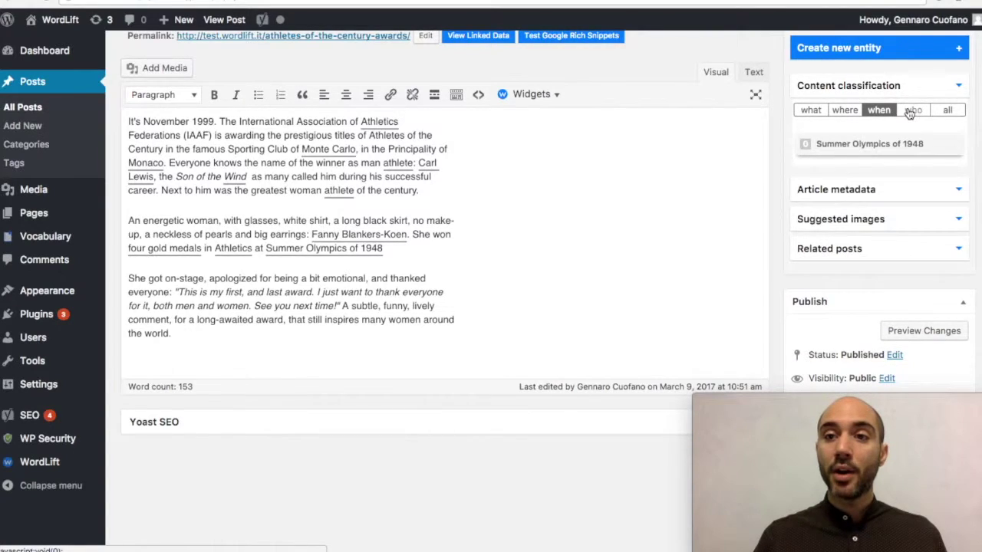
{"action": "left_click", "coordinate": [912, 111]}
{"action": "left_click", "coordinate": [948, 111]}
Select all eight entities, from Athletics (sport) through Monaco to Wind assistance, for the post
{"action": "left_click", "coordinate": [844, 132]}
{"action": "left_click", "coordinate": [871, 160]}
{"action": "left_click", "coordinate": [824, 194]}
{"action": "left_click", "coordinate": [824, 220]}
{"action": "left_click", "coordinate": [824, 250]}
{"action": "left_click", "coordinate": [826, 278]}
{"action": "left_click", "coordinate": [829, 304]}
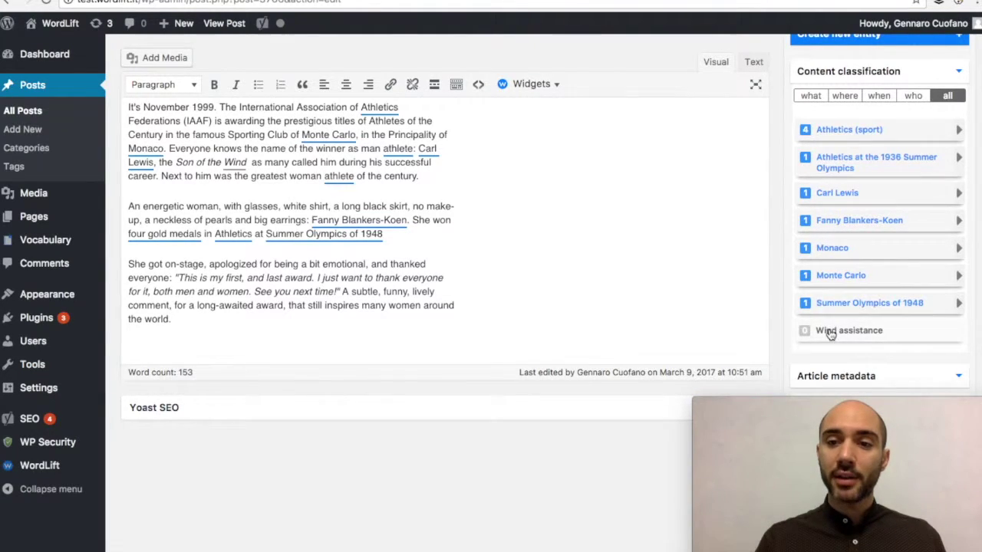
{"action": "left_click", "coordinate": [830, 332]}
{"action": "scroll", "coordinate": [830, 334], "scroll_direction": "down", "scroll_amount": 5}
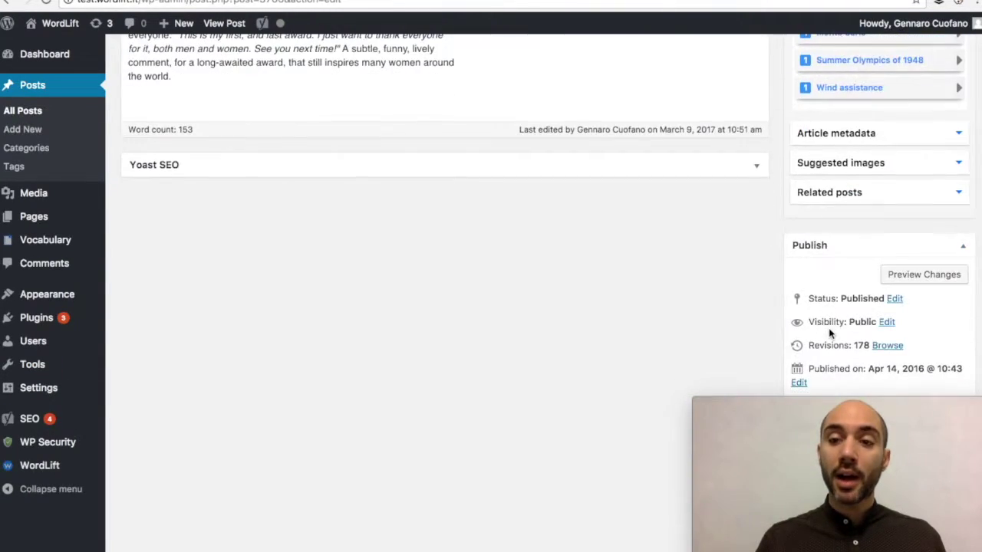
Update the post to save its eight linked entities, then return to the top of the editor
{"action": "scroll", "coordinate": [831, 334], "scroll_direction": "down", "scroll_amount": 3}
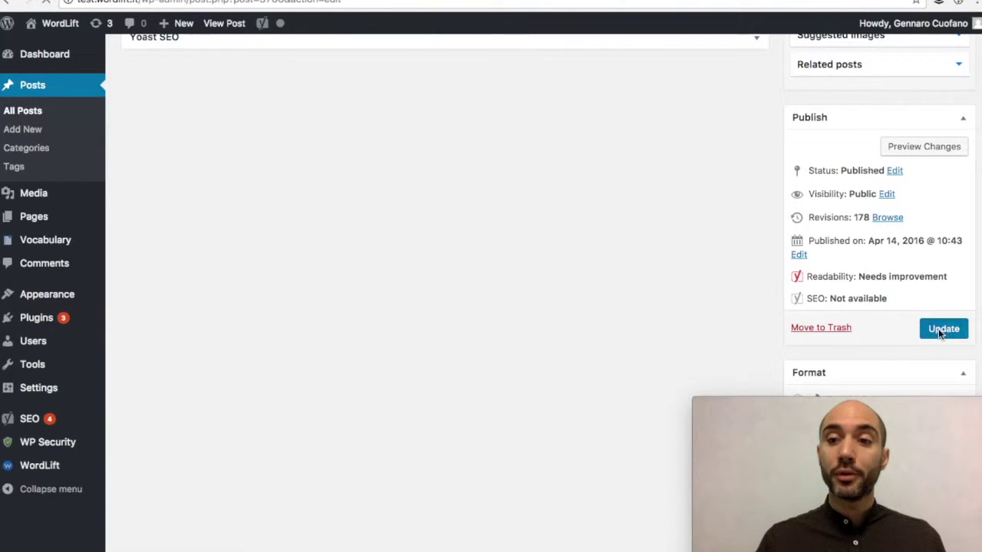
{"action": "left_click", "coordinate": [943, 328]}
{"action": "scroll", "coordinate": [862, 248], "scroll_direction": "up", "scroll_amount": 4}
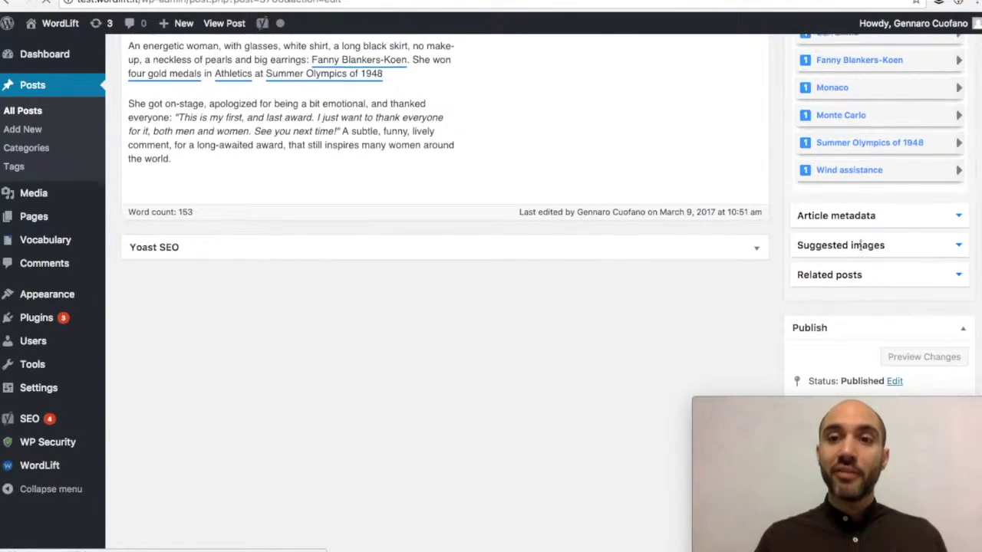
{"action": "scroll", "coordinate": [861, 247], "scroll_direction": "up", "scroll_amount": 3}
{"action": "scroll", "coordinate": [861, 245], "scroll_direction": "up", "scroll_amount": 1}
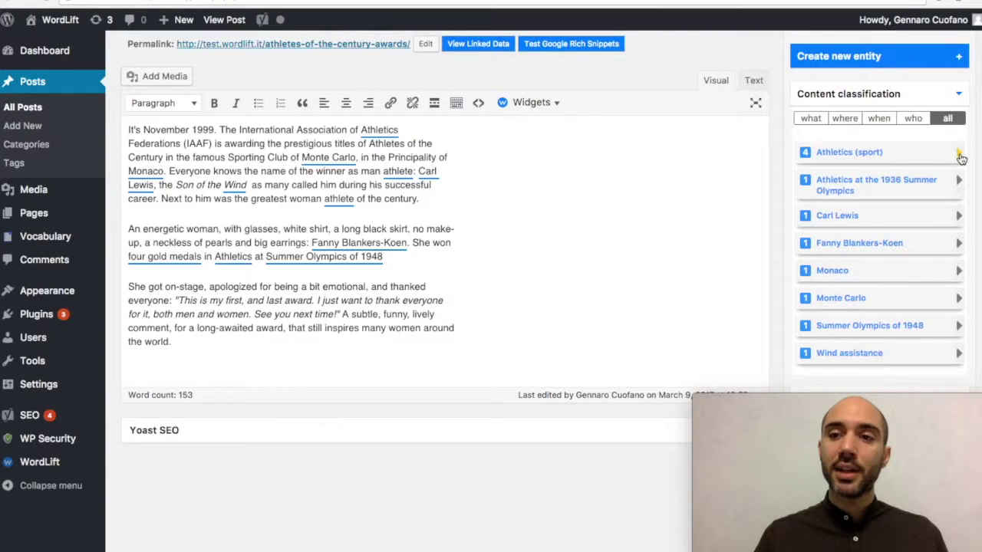
{"action": "left_click", "coordinate": [960, 155]}
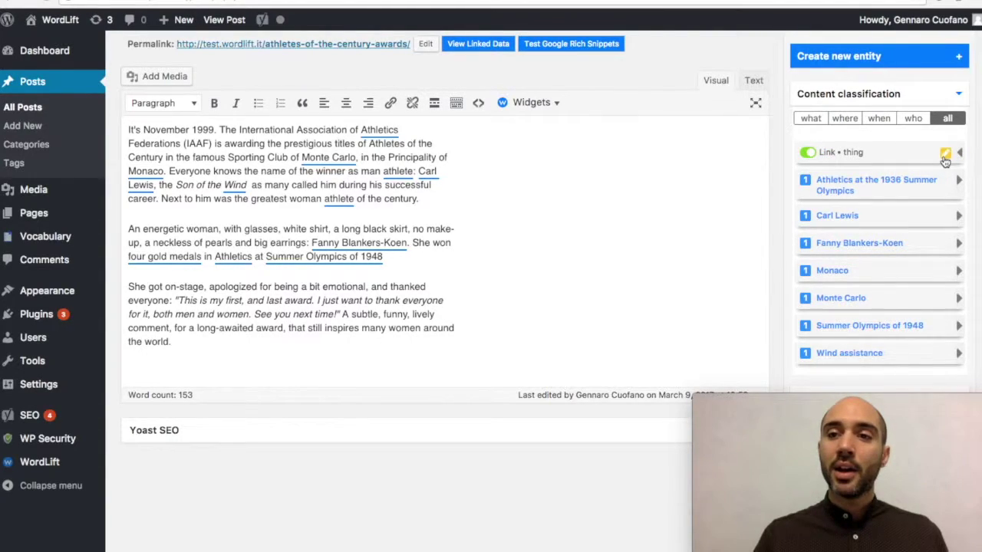
{"action": "left_click", "coordinate": [945, 156]}
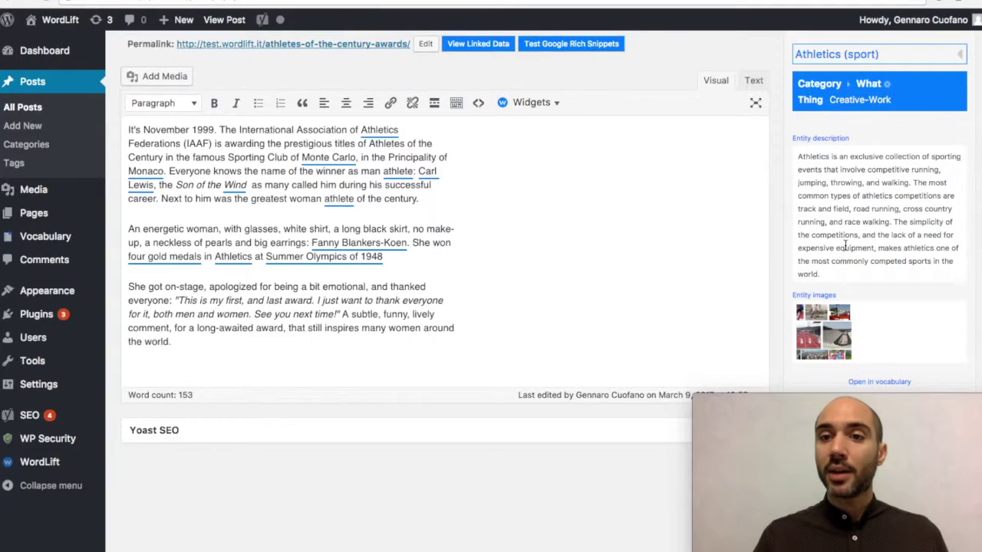
{"action": "left_click", "coordinate": [961, 57]}
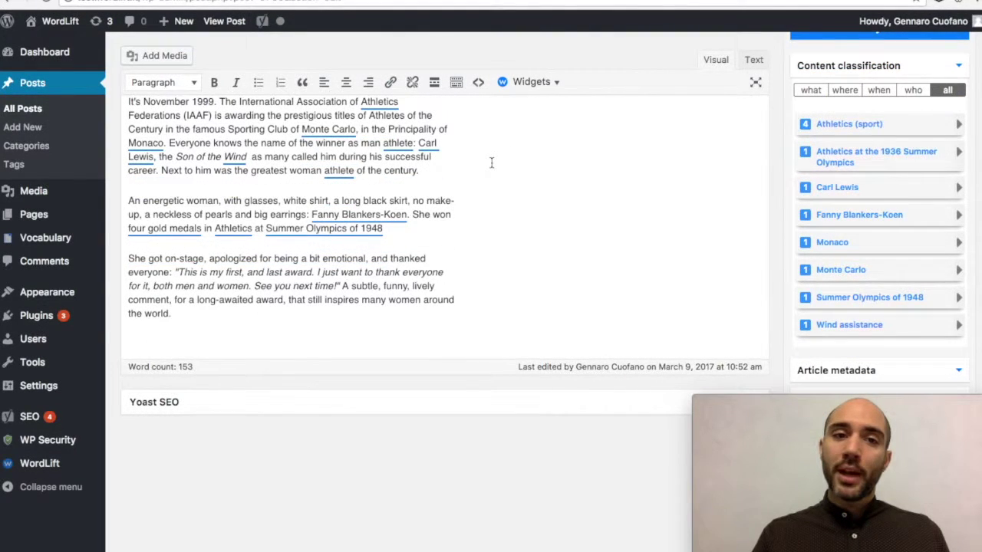
{"action": "scroll", "coordinate": [491, 162], "scroll_direction": "up", "scroll_amount": 4}
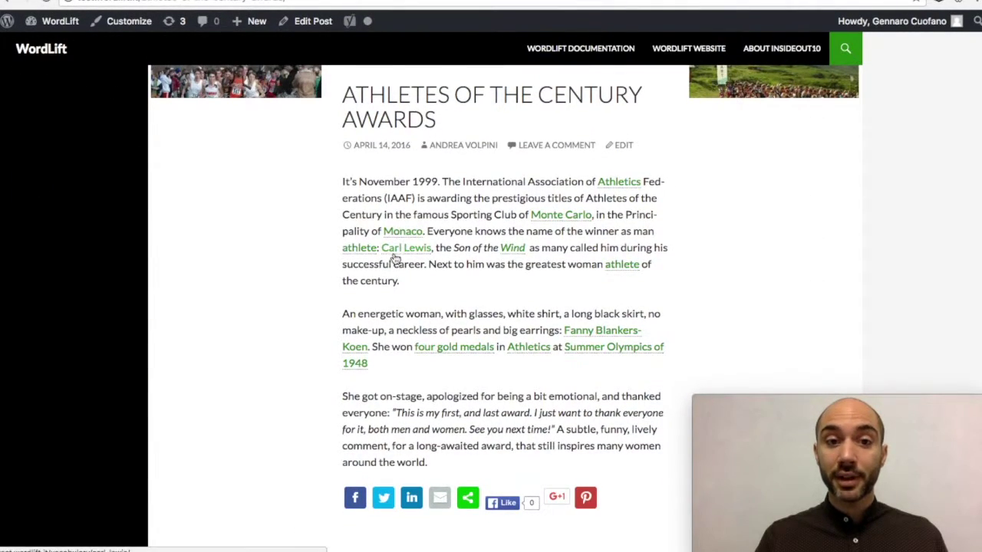
{"action": "left_click", "coordinate": [397, 259]}
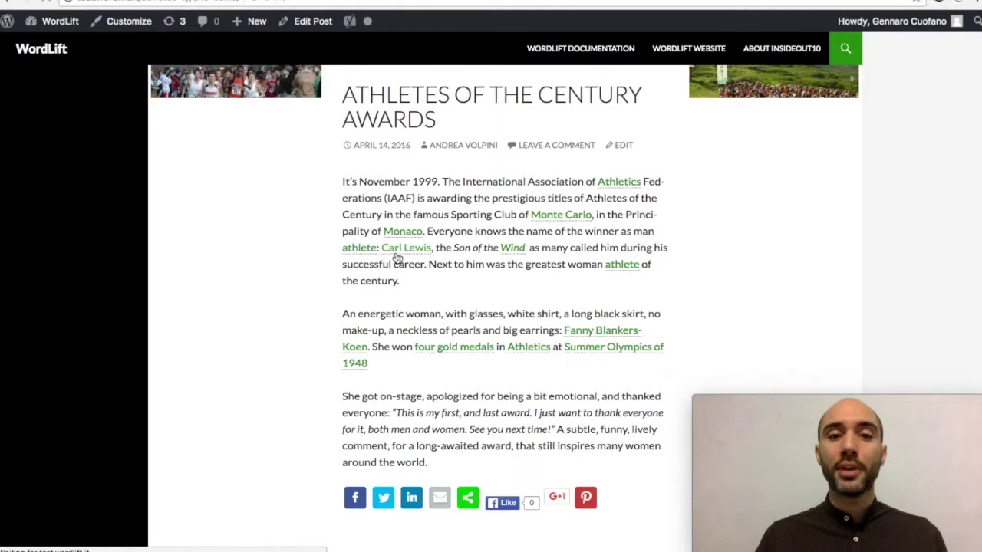
{"action": "scroll", "coordinate": [396, 259], "scroll_direction": "down", "scroll_amount": 5}
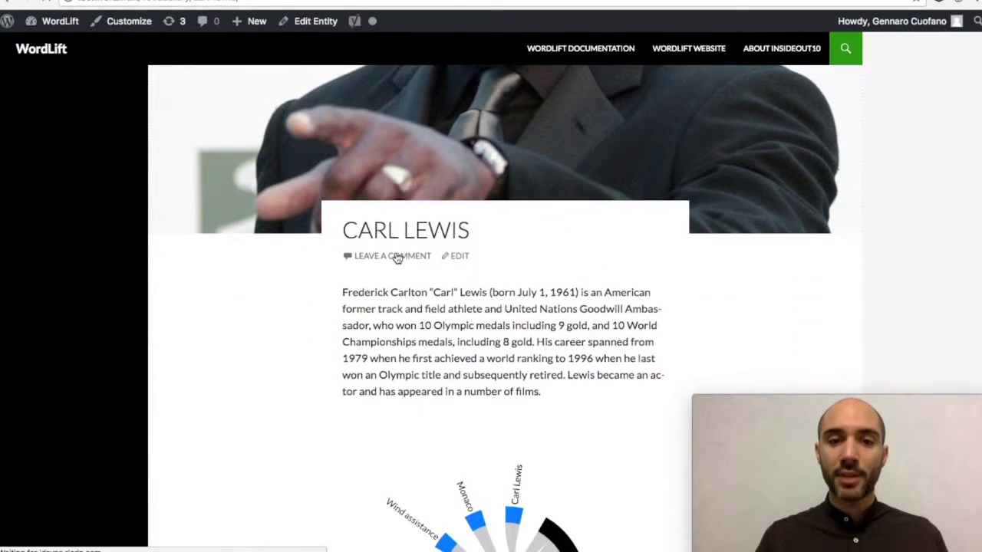
{"action": "scroll", "coordinate": [396, 259], "scroll_direction": "down", "scroll_amount": 2}
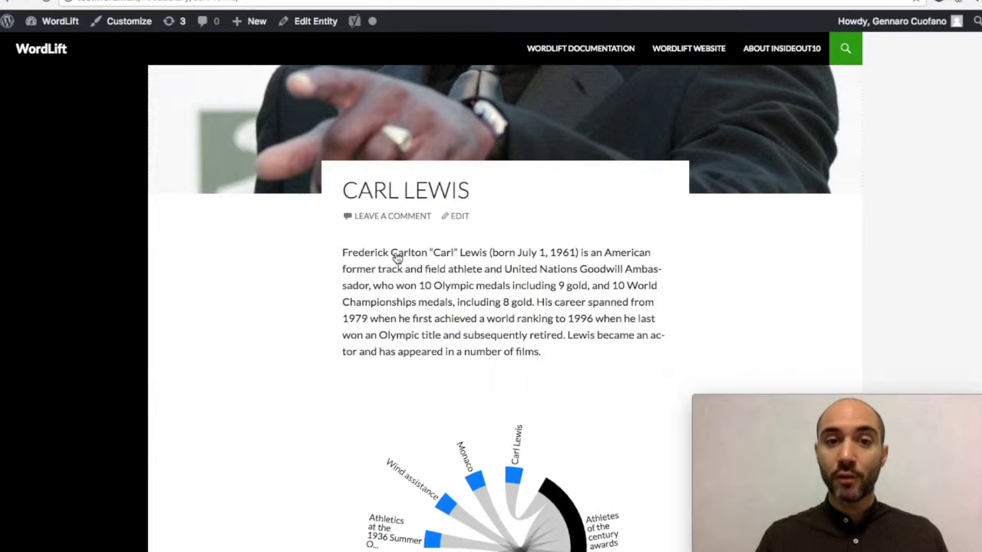
{"action": "left_click", "coordinate": [11, 3]}
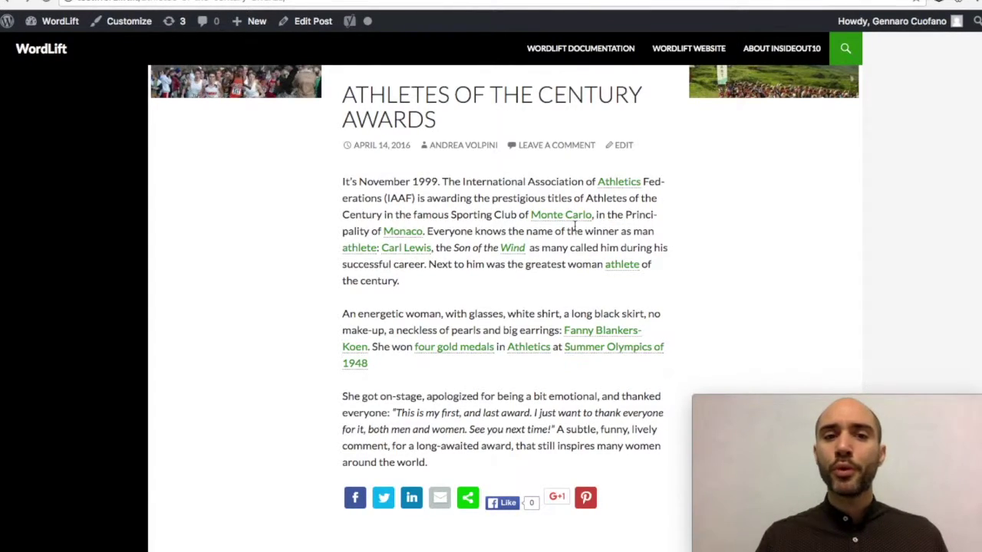
{"action": "left_click", "coordinate": [623, 153]}
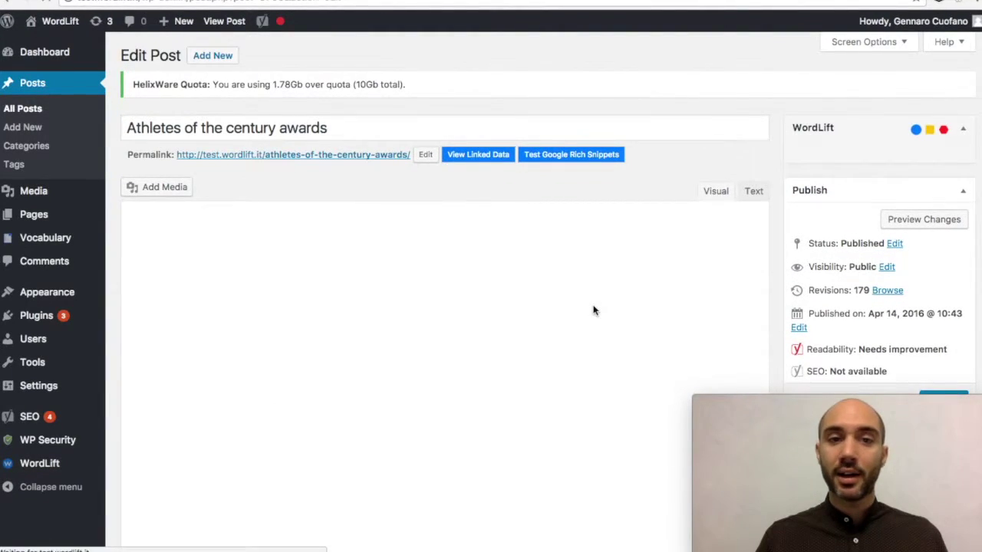
Expand the first four entities and turn off linking for Athletics (sport) and Fanny Blankers-Koen
{"action": "scroll", "coordinate": [593, 308], "scroll_direction": "down", "scroll_amount": 2}
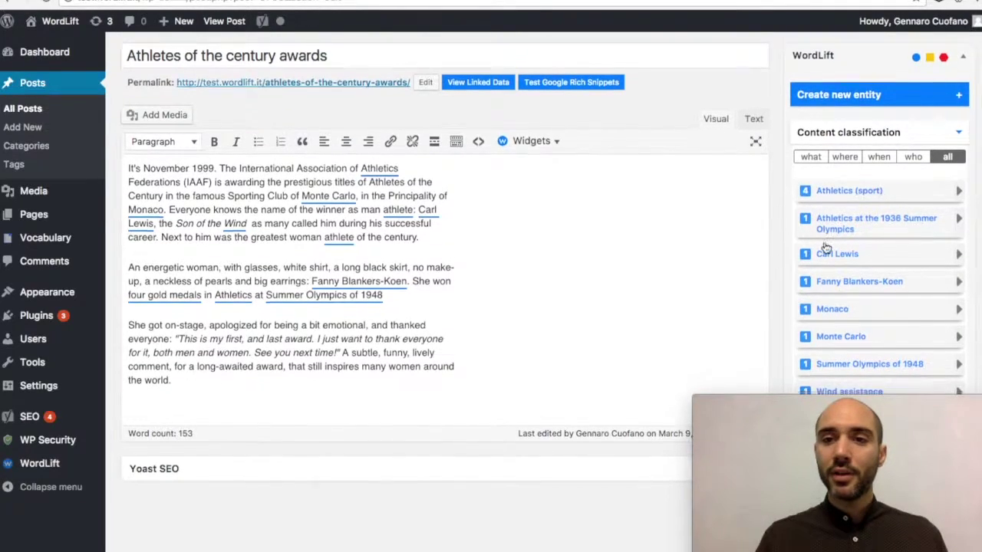
{"action": "scroll", "coordinate": [824, 240], "scroll_direction": "down", "scroll_amount": 2}
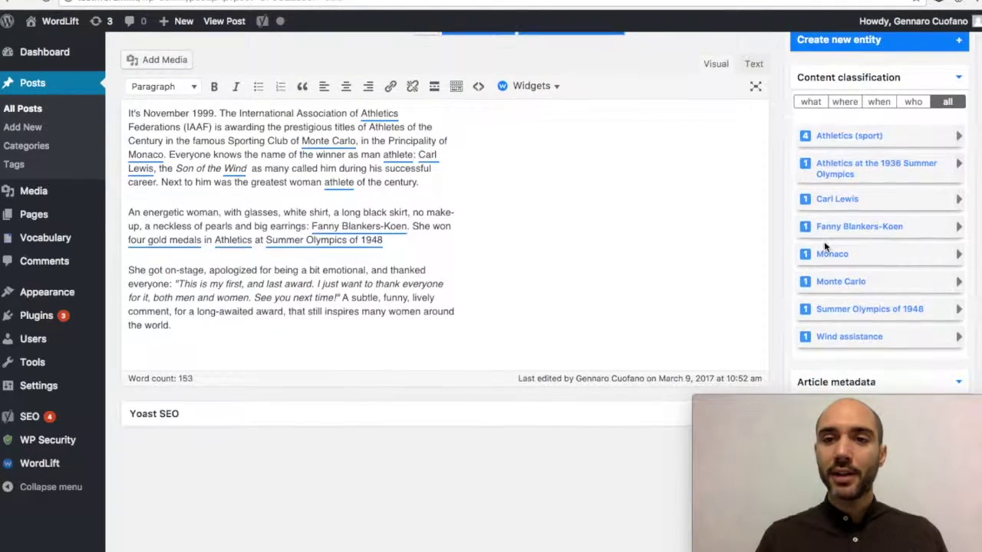
{"action": "left_click", "coordinate": [960, 138]}
{"action": "left_click", "coordinate": [808, 138]}
{"action": "left_click", "coordinate": [959, 164]}
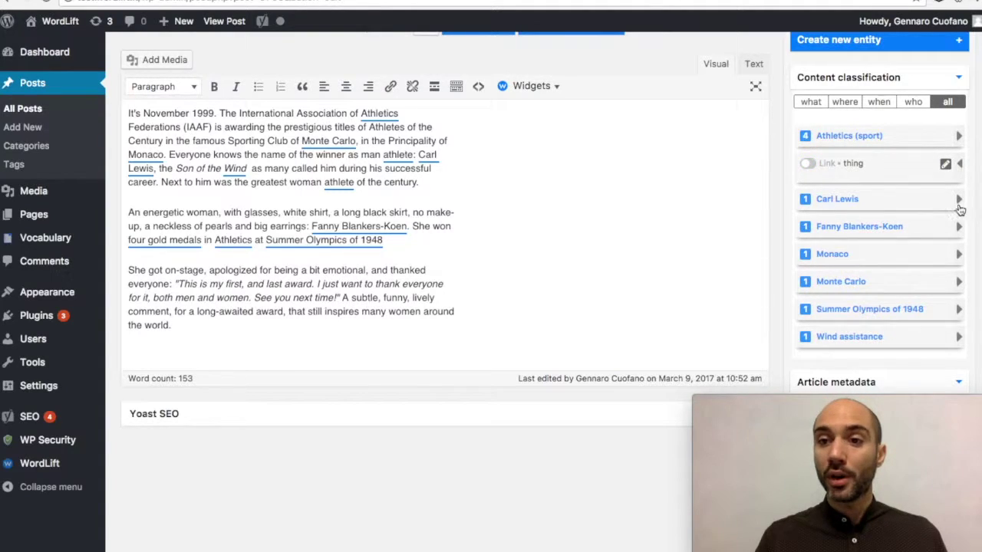
{"action": "left_click", "coordinate": [959, 200]}
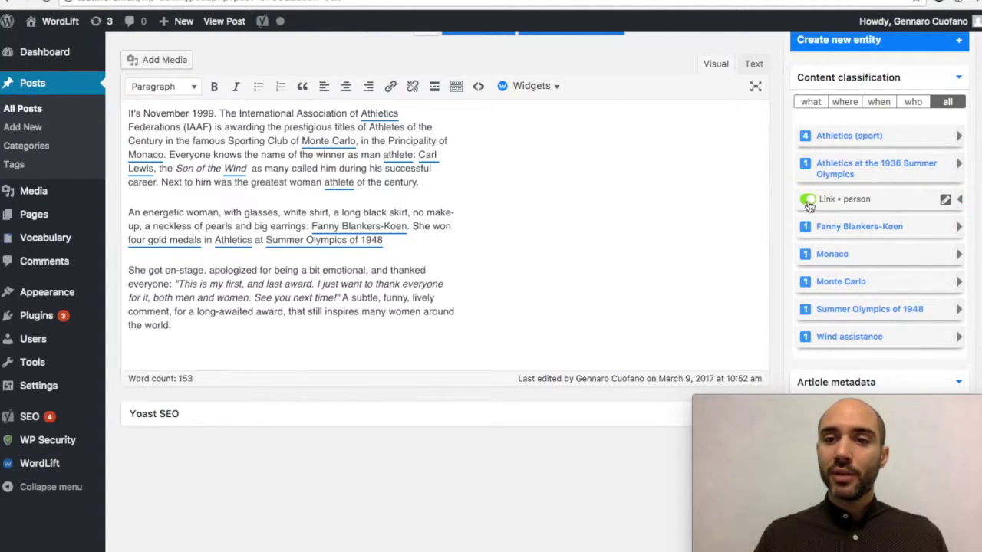
{"action": "left_click", "coordinate": [959, 226]}
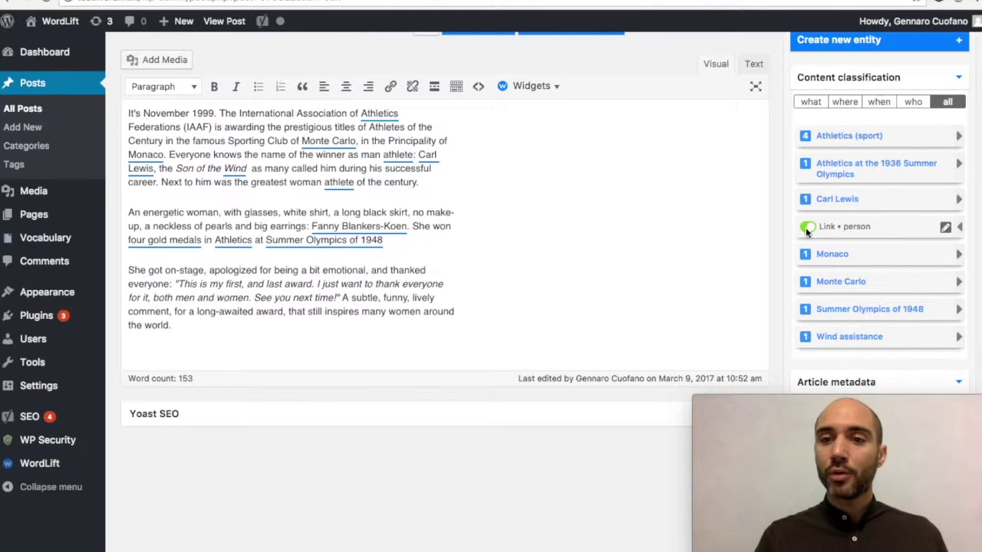
{"action": "left_click", "coordinate": [808, 227]}
Expand the remaining entities and turn off linking for Monaco, Monte Carlo and Wind assistance
{"action": "left_click", "coordinate": [959, 256]}
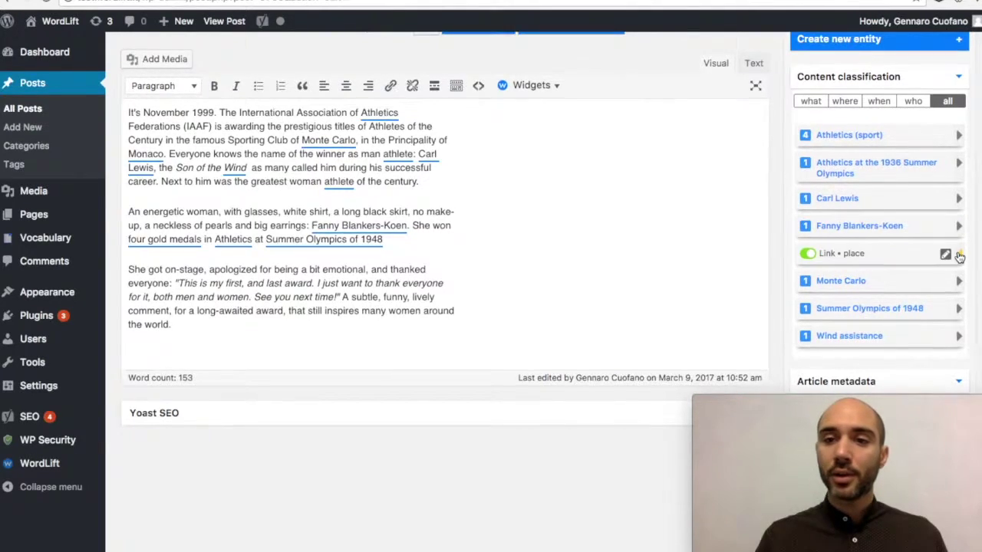
{"action": "scroll", "coordinate": [921, 231], "scroll_direction": "down", "scroll_amount": 1}
{"action": "left_click", "coordinate": [821, 198]}
{"action": "left_click", "coordinate": [959, 223]}
{"action": "left_click", "coordinate": [812, 228]}
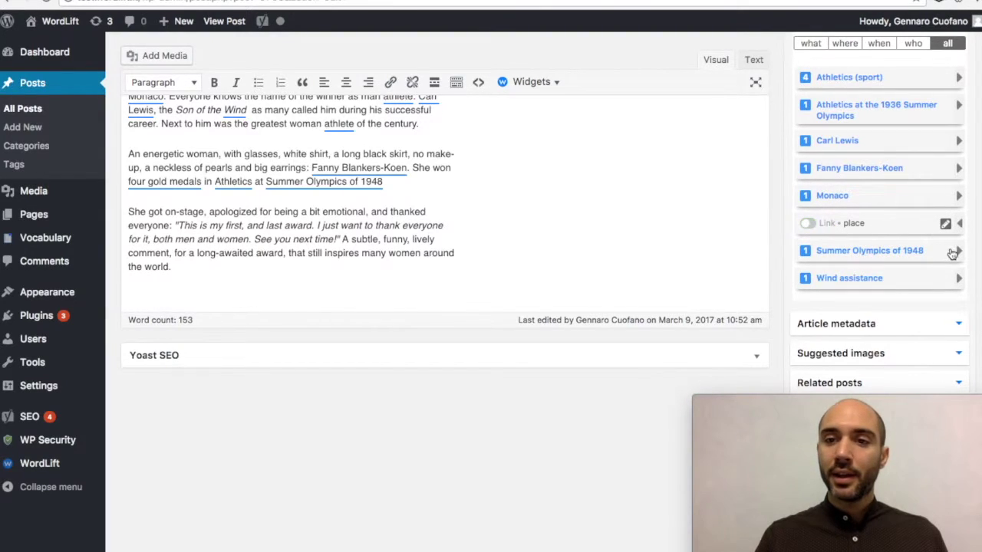
{"action": "left_click", "coordinate": [958, 250]}
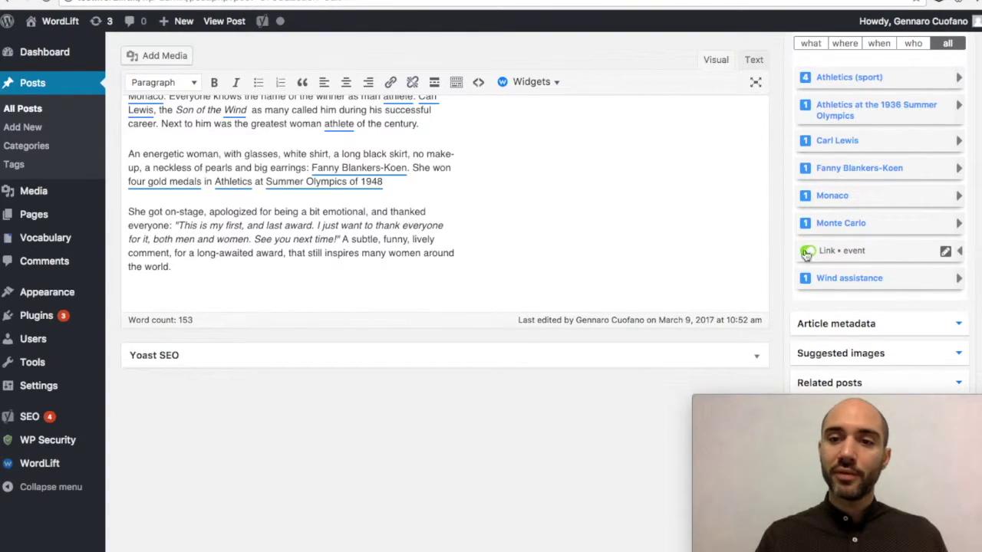
{"action": "left_click", "coordinate": [959, 278]}
{"action": "left_click", "coordinate": [808, 281]}
{"action": "scroll", "coordinate": [844, 307], "scroll_direction": "down", "scroll_amount": 5}
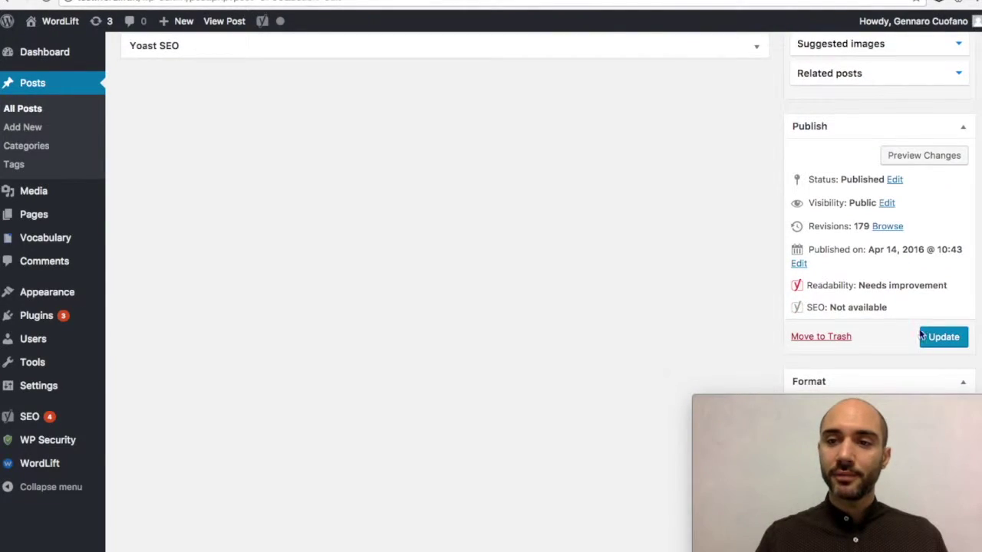
Update the post with entity links off and check that Carl Lewis and Monaco appear unlinked
{"action": "left_click", "coordinate": [928, 339]}
{"action": "scroll", "coordinate": [456, 253], "scroll_direction": "up", "scroll_amount": 6}
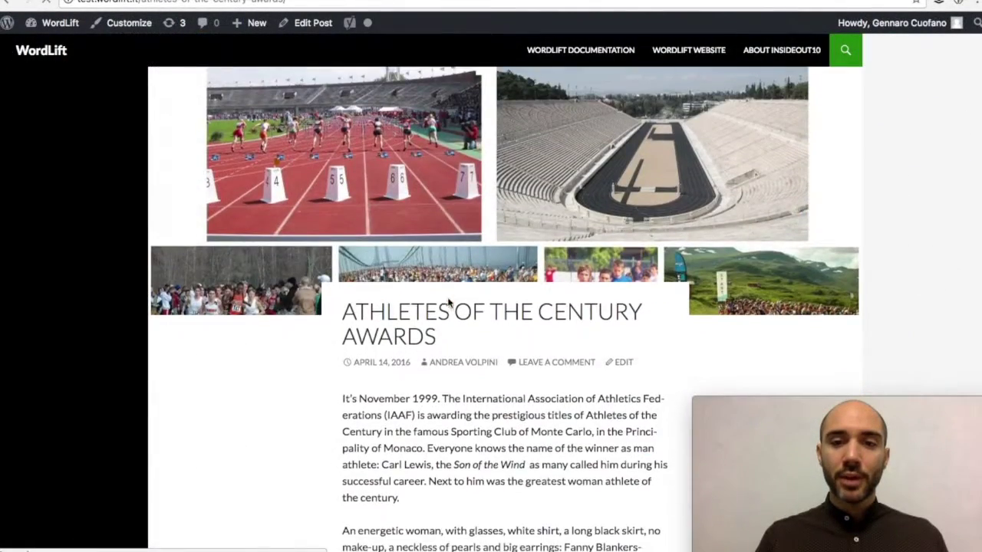
{"action": "scroll", "coordinate": [449, 300], "scroll_direction": "down", "scroll_amount": 3}
{"action": "scroll", "coordinate": [449, 301], "scroll_direction": "down", "scroll_amount": 2}
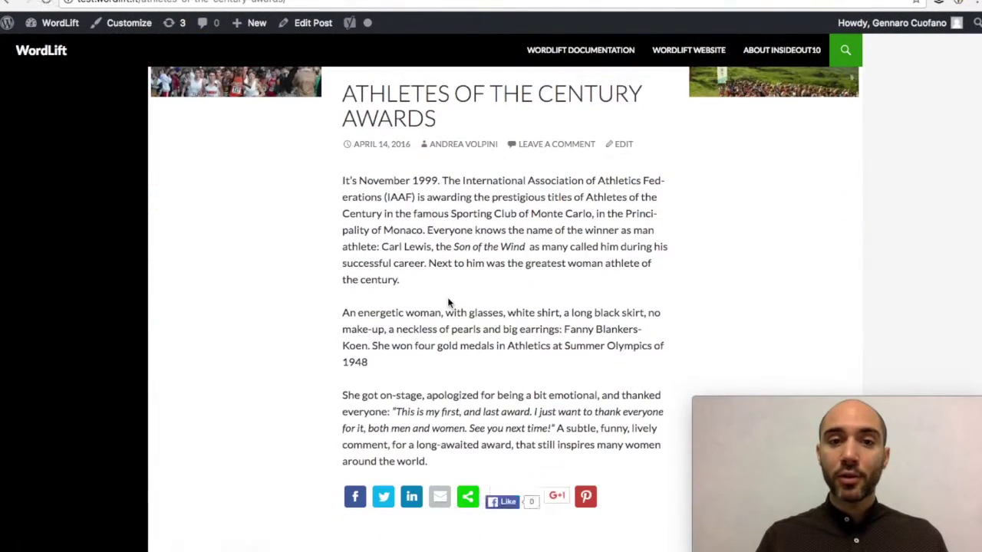